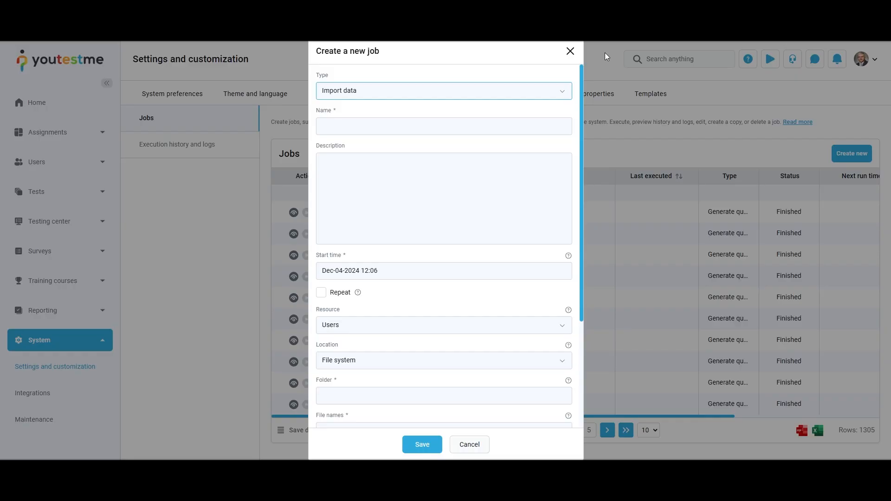
# Step: Preview the QTI import, Pearson VUE import, Store media, Question version activation and Test integrity check job types
pyautogui.click(563, 91)
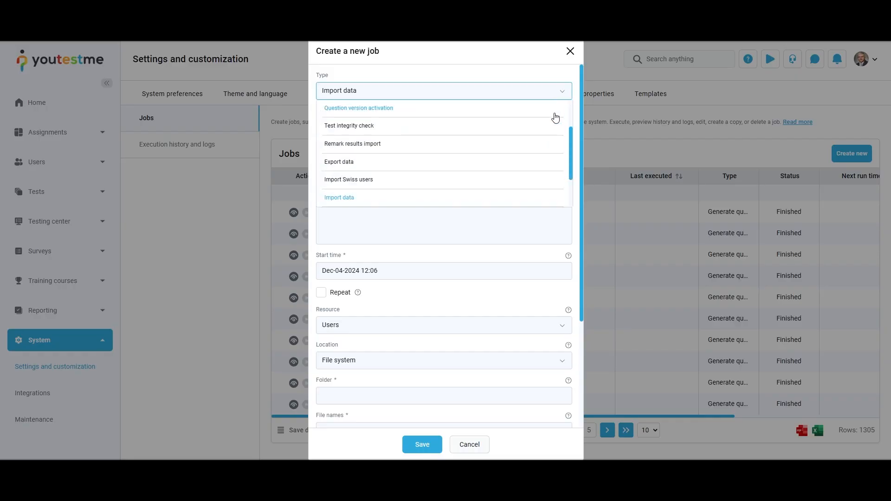
pyautogui.scroll(2, 555, 117)
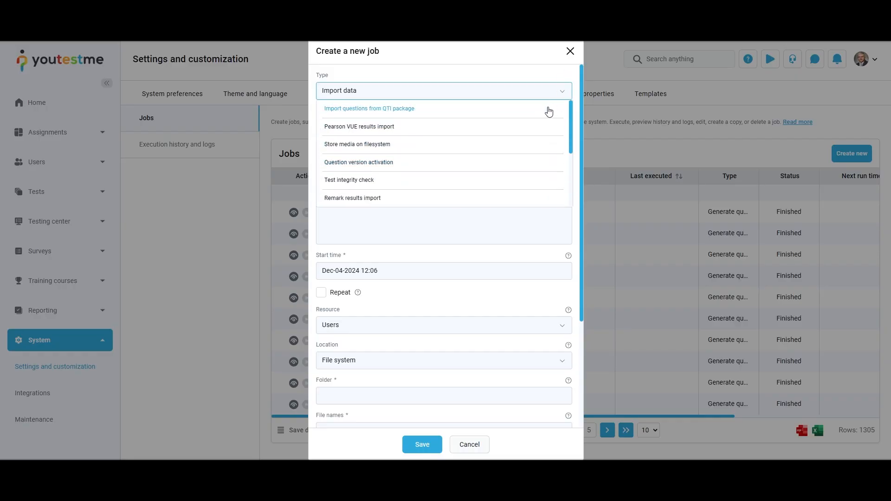
pyautogui.click(549, 110)
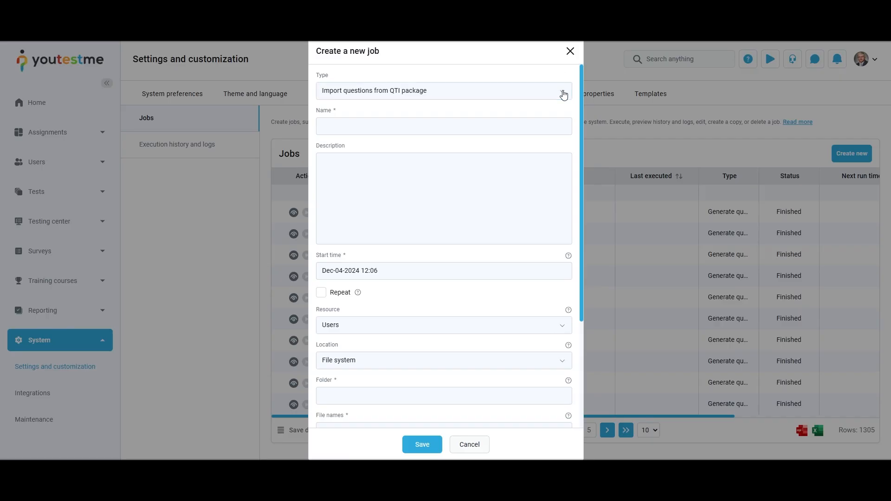
pyautogui.click(563, 95)
pyautogui.click(536, 123)
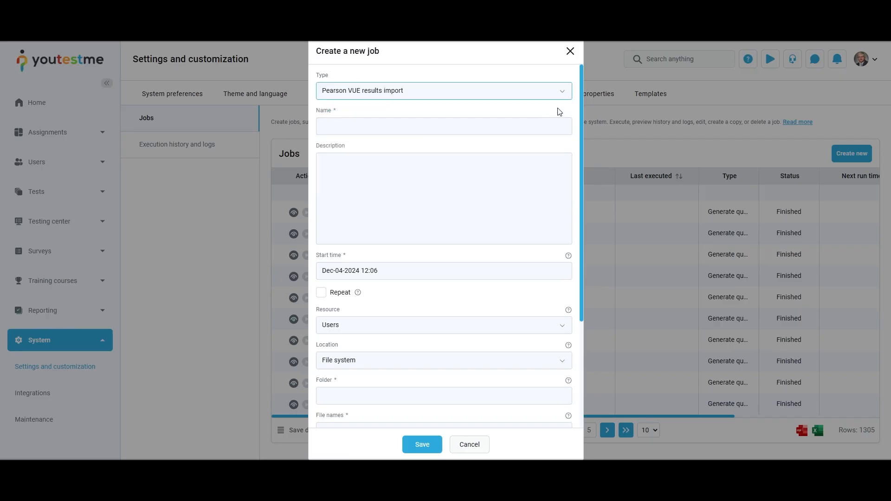
pyautogui.click(563, 90)
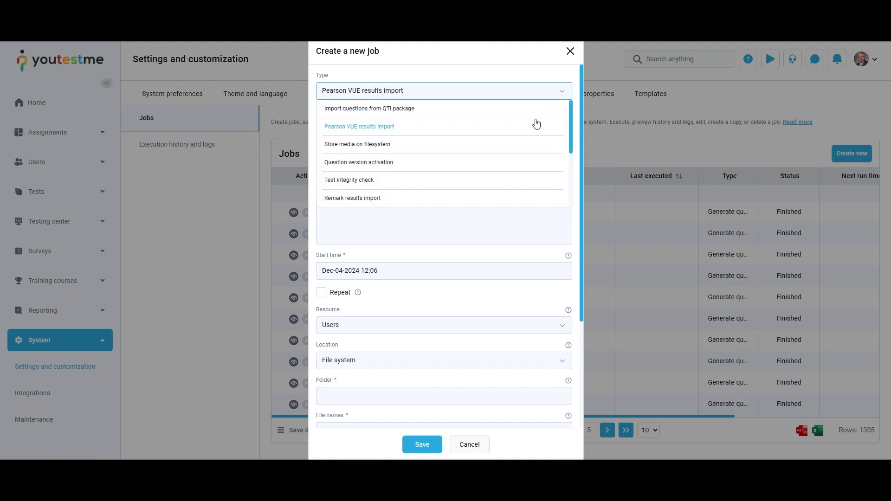
pyautogui.click(528, 145)
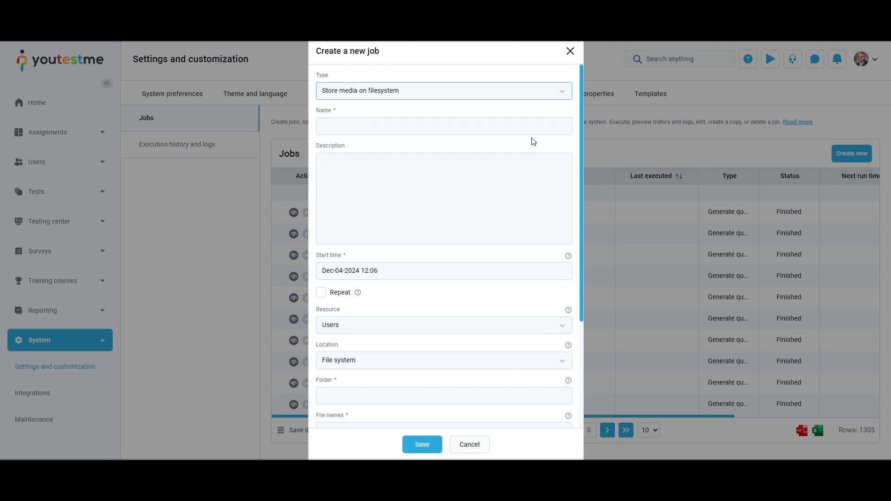
pyautogui.click(561, 98)
pyautogui.click(527, 162)
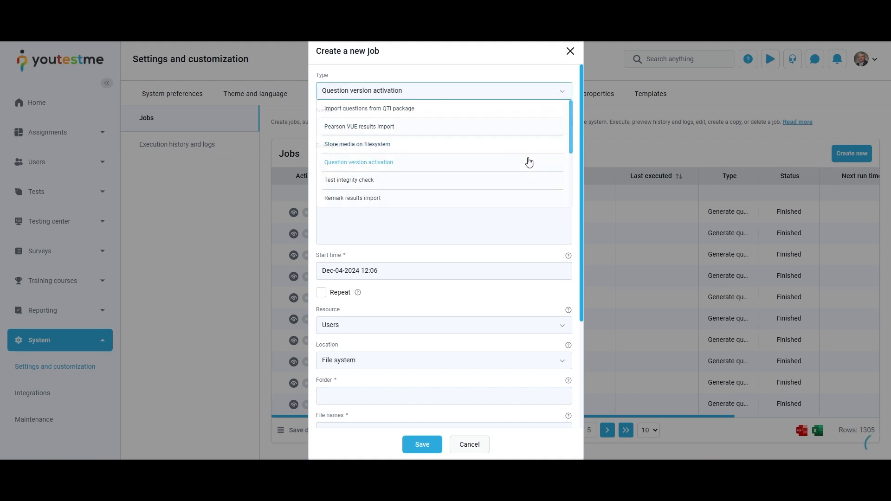
pyautogui.click(560, 92)
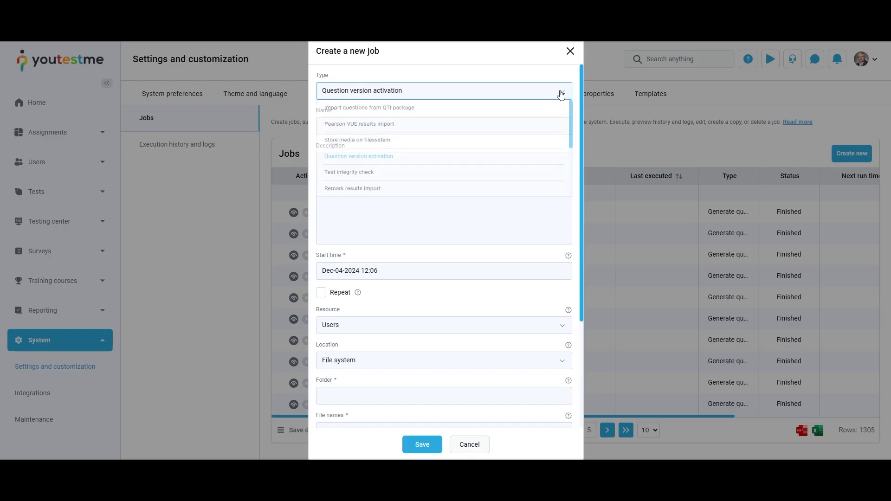
pyautogui.click(552, 184)
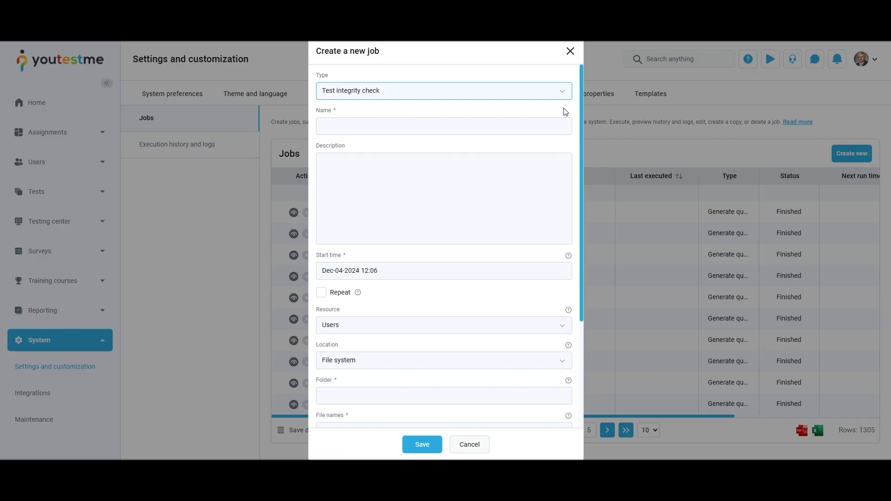
# Step: Preview Remark results import, Export data, Import Swiss users, Import data, Remove notifications, Assign authorizations and pool-breakdown export types
pyautogui.click(567, 95)
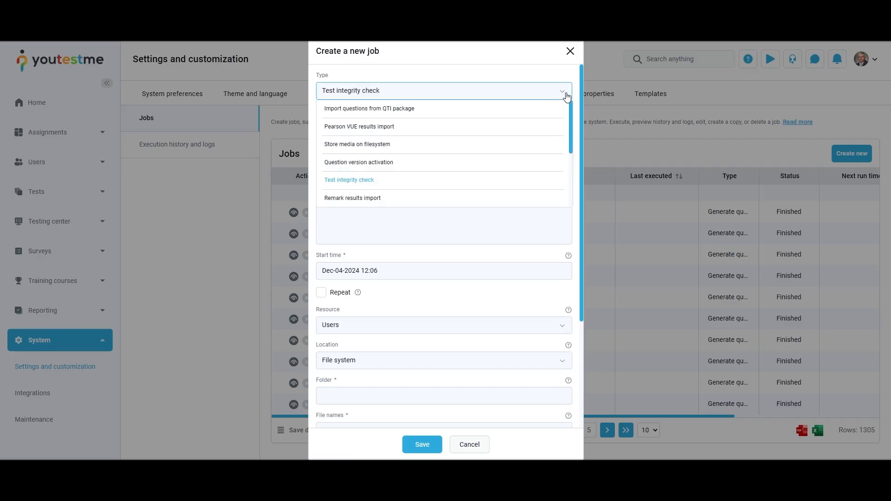
pyautogui.scroll(-3, 563, 141)
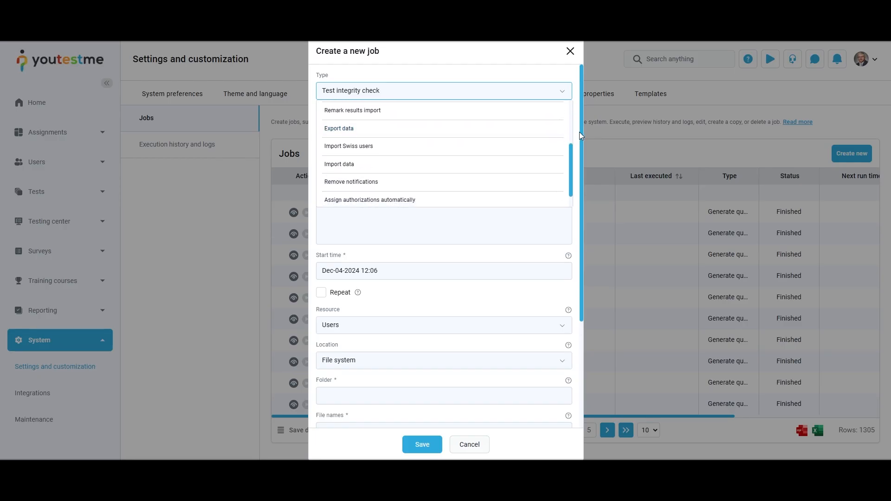
pyautogui.click(563, 111)
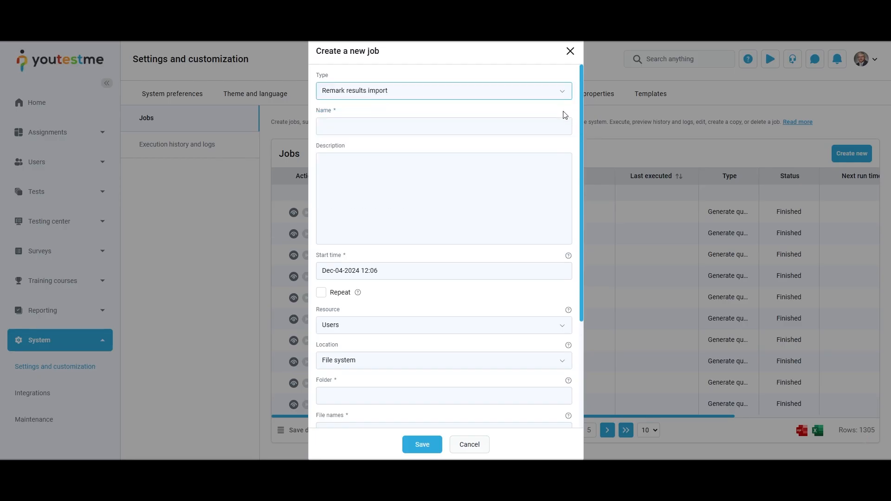
pyautogui.click(561, 91)
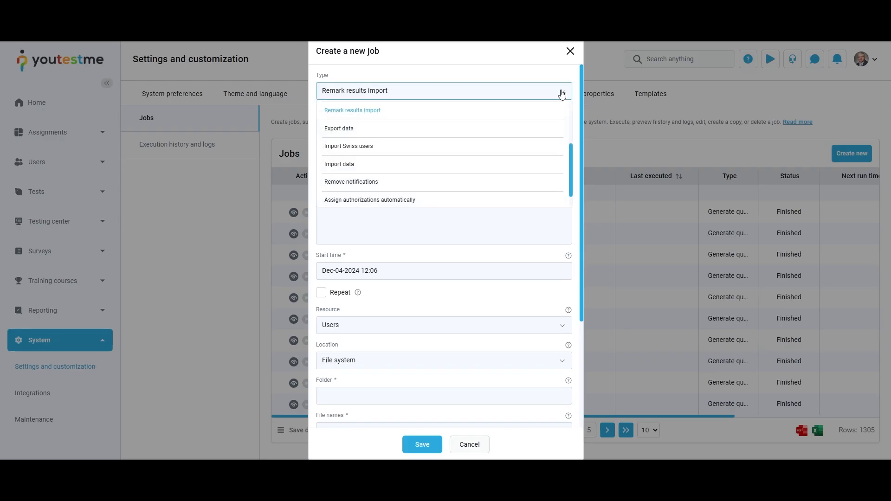
pyautogui.click(537, 132)
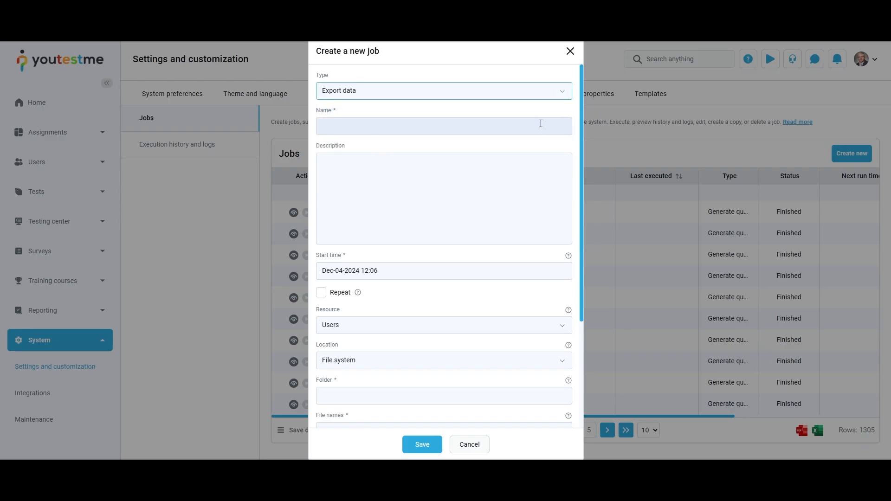
pyautogui.click(561, 91)
pyautogui.click(536, 148)
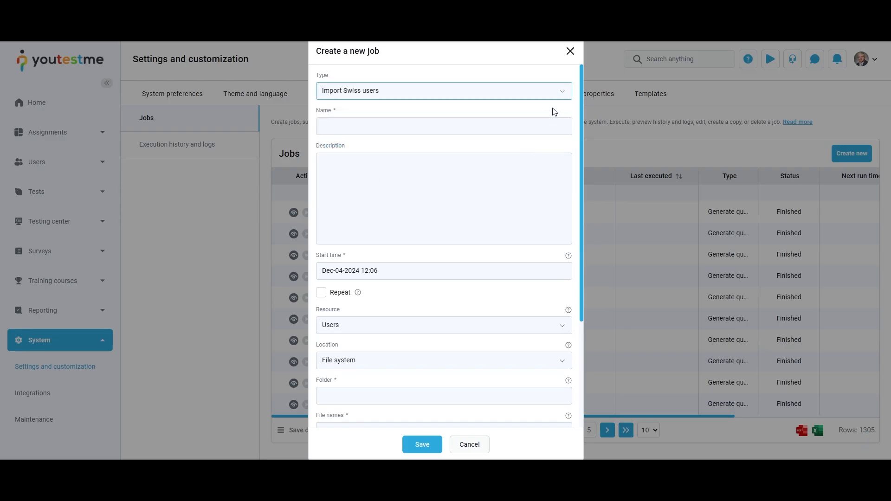
pyautogui.click(557, 99)
pyautogui.click(537, 170)
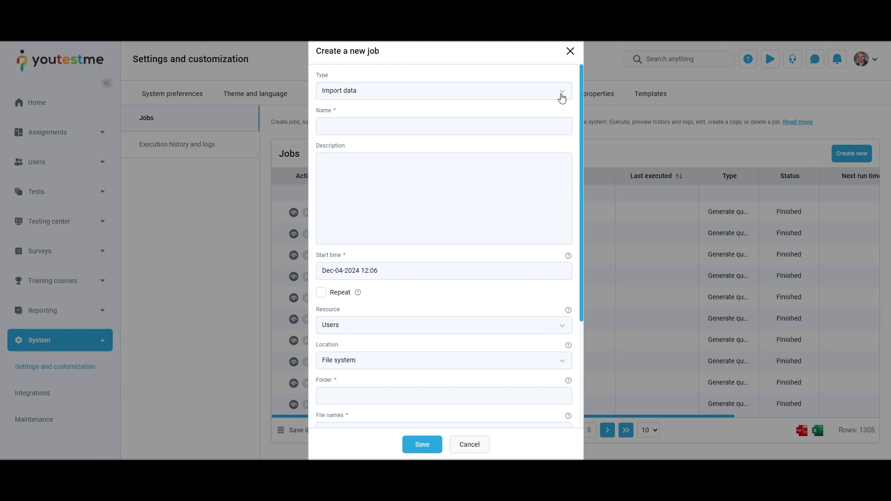
pyautogui.click(561, 93)
pyautogui.click(538, 181)
pyautogui.click(562, 95)
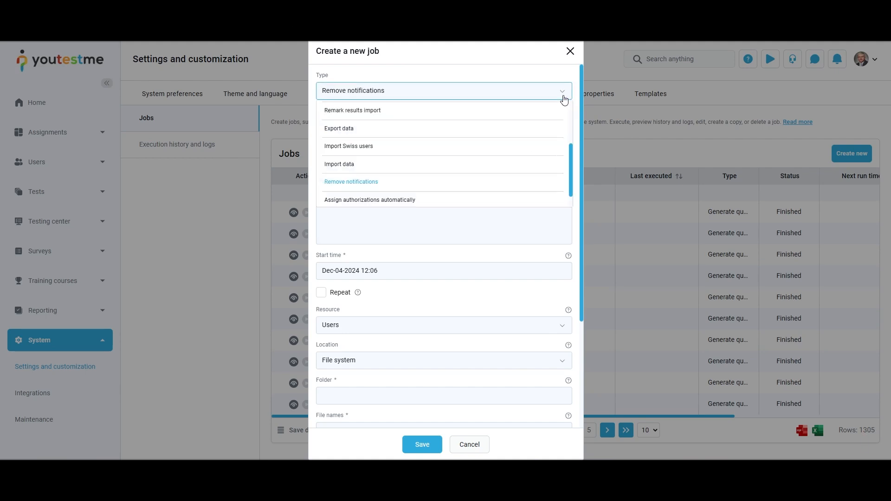
pyautogui.scroll(-1, 540, 160)
pyautogui.click(536, 181)
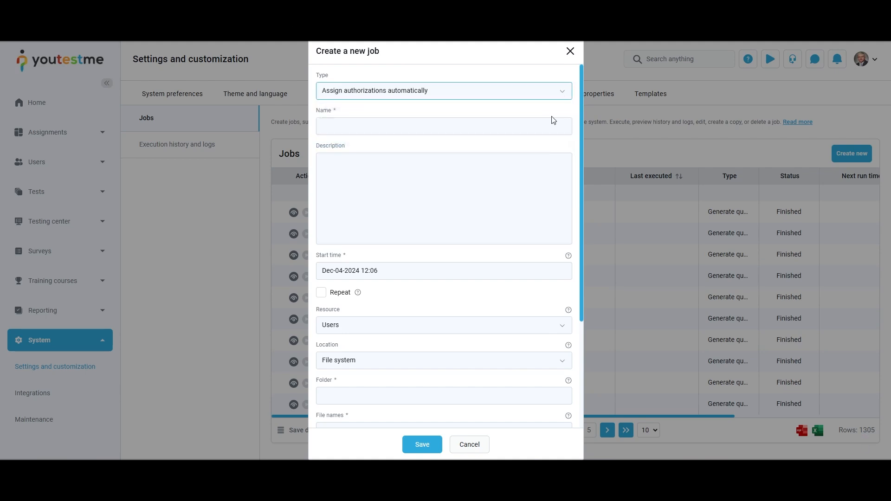
pyautogui.click(562, 93)
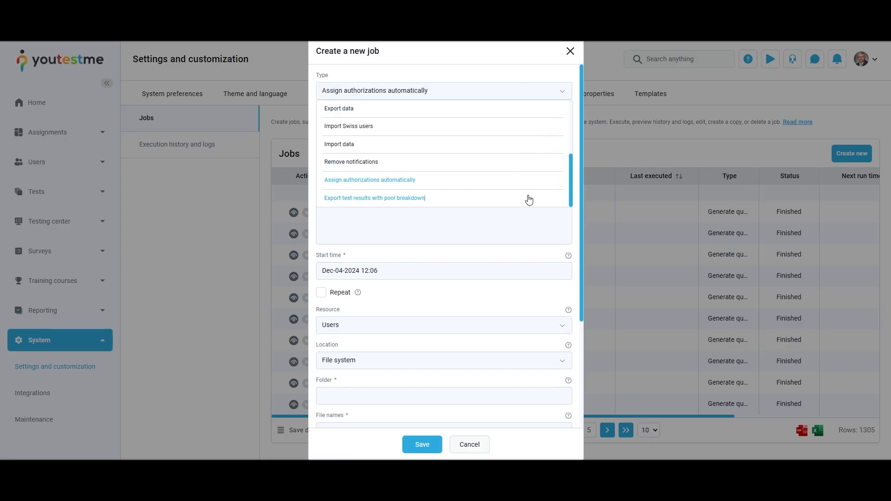
pyautogui.click(528, 197)
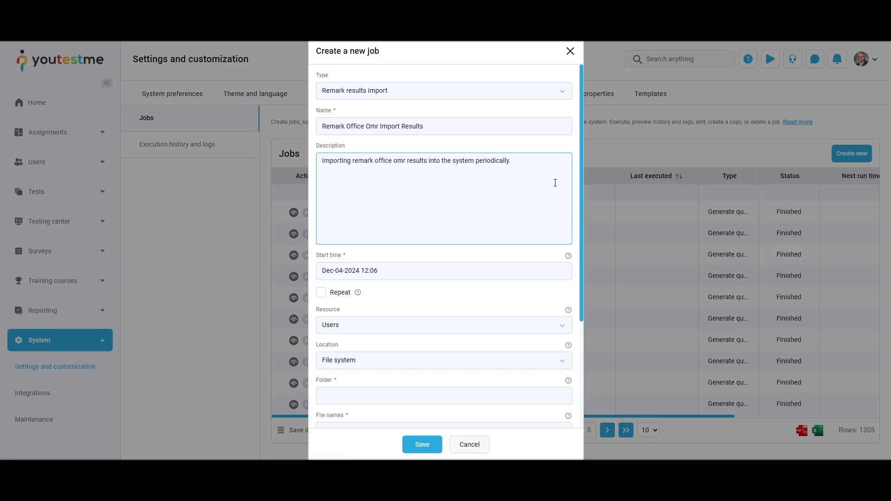
# Step: Set the job's start time to Dec-24-2024 10:06 and enable Repeat
pyautogui.click(546, 268)
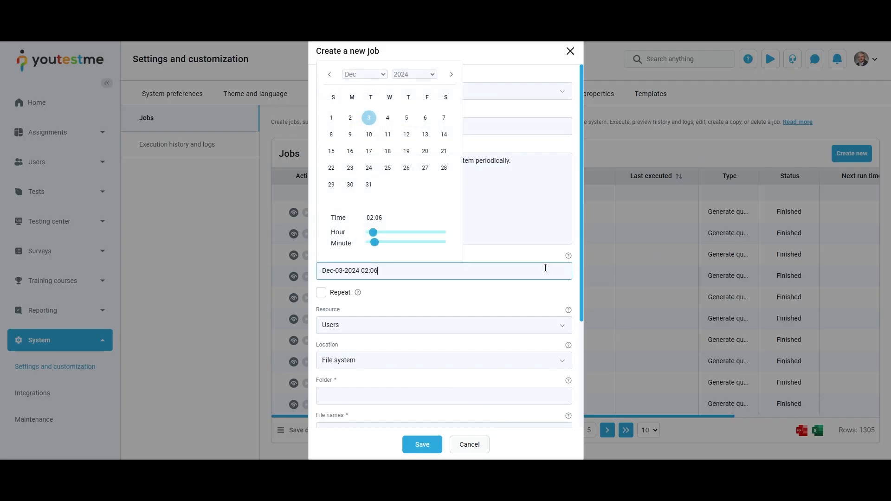
pyautogui.click(370, 167)
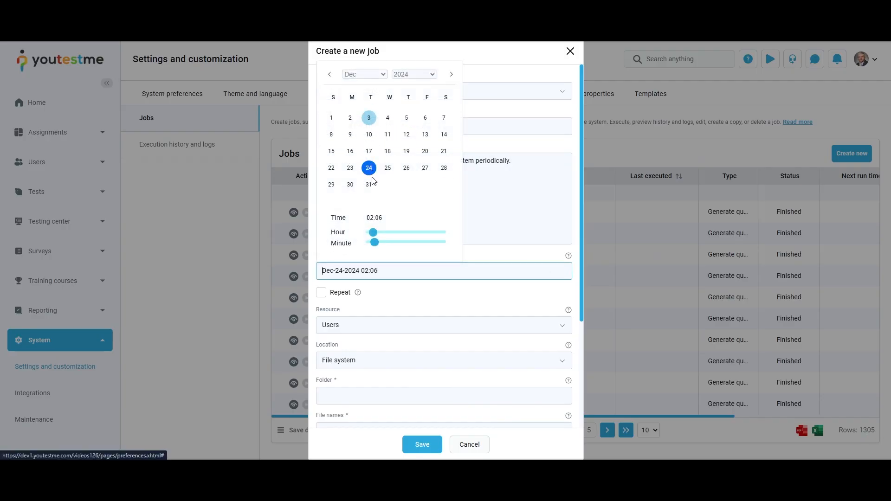
pyautogui.moveTo(373, 232); pyautogui.dragTo(400, 233)
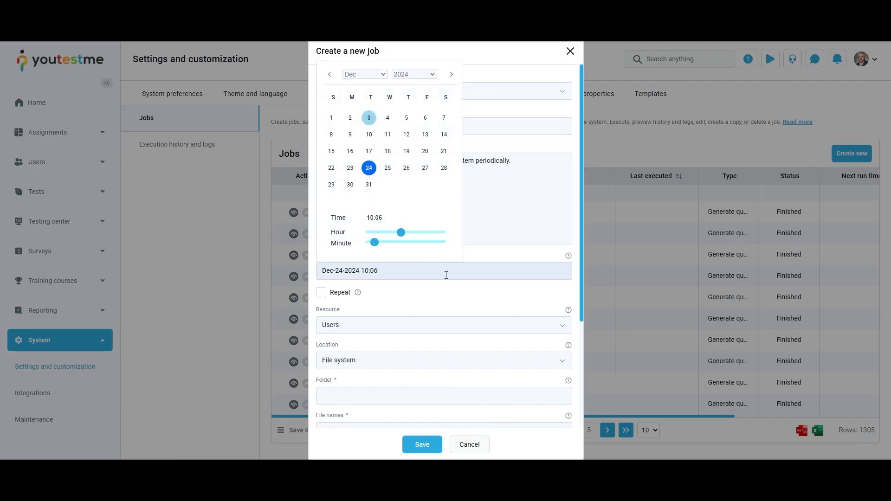
pyautogui.click(455, 296)
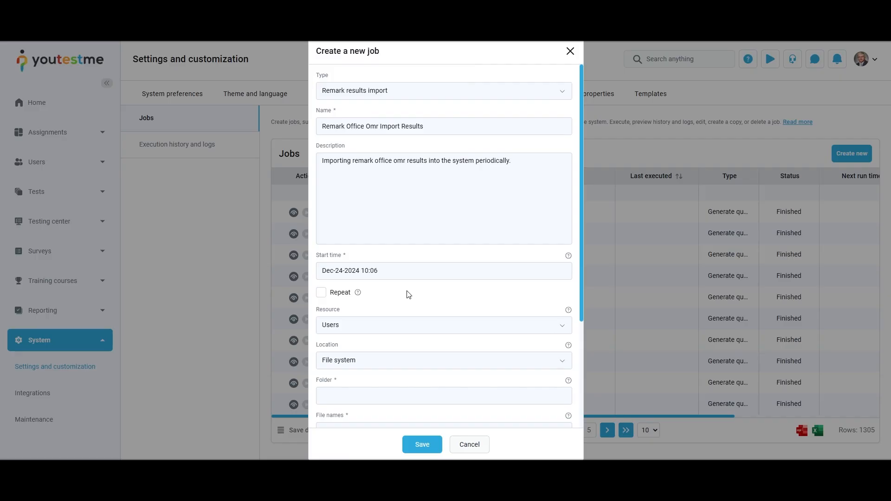
pyautogui.click(322, 296)
# Step: Expand the Resource dropdown to see Users, Tests, Testing sessions and Session candidates
pyautogui.click(550, 327)
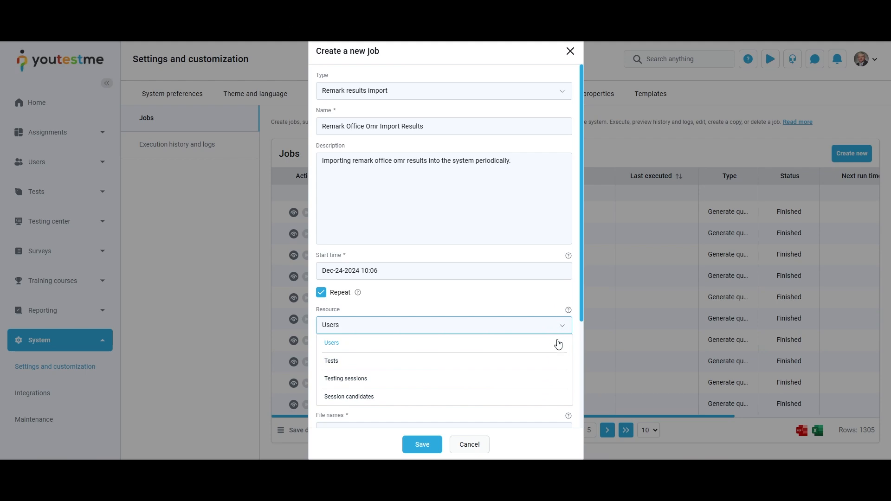
# Step: Make Tests the import resource and SFTP server the file location
pyautogui.click(556, 361)
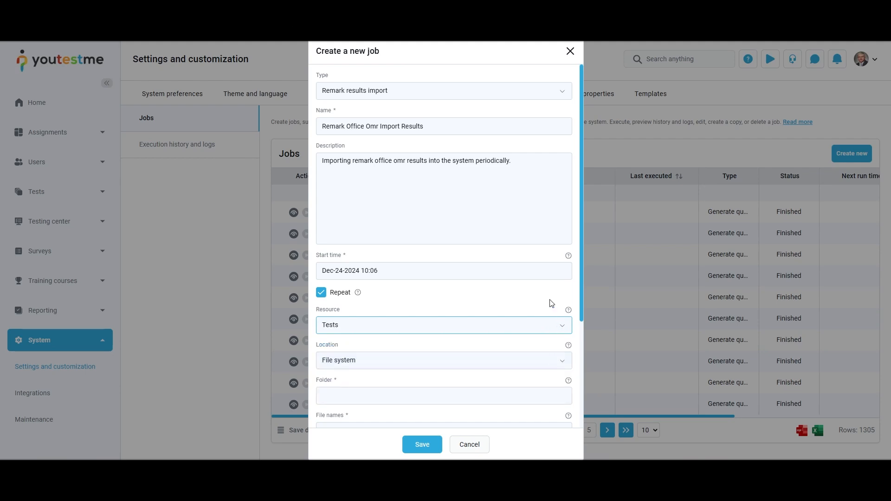
pyautogui.scroll(-3, 552, 303)
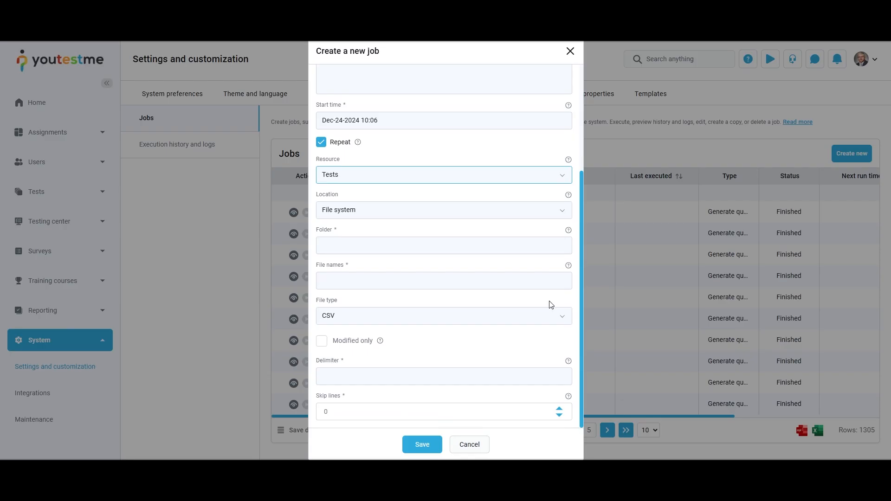
pyautogui.click(563, 214)
pyautogui.click(555, 244)
# Step: Enter folder C:\Tests and file name pattern Tests_.*\.csv
pyautogui.click(558, 238)
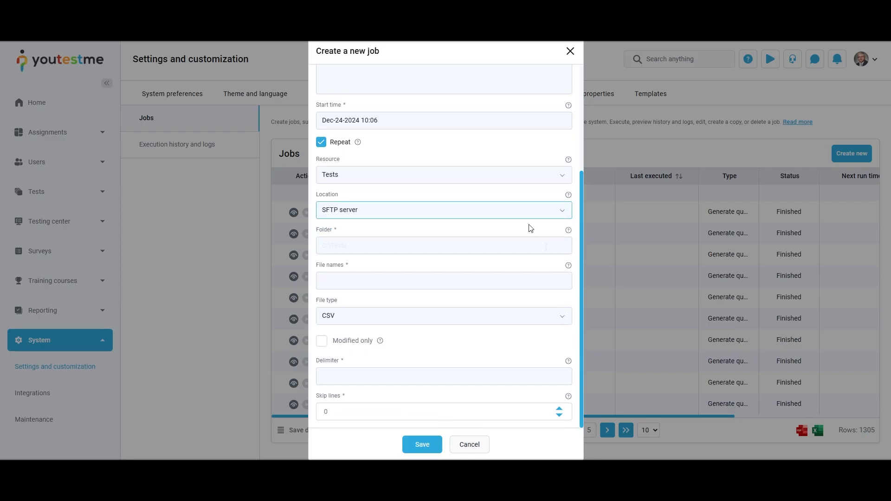
pyautogui.write('C:\\Tests')
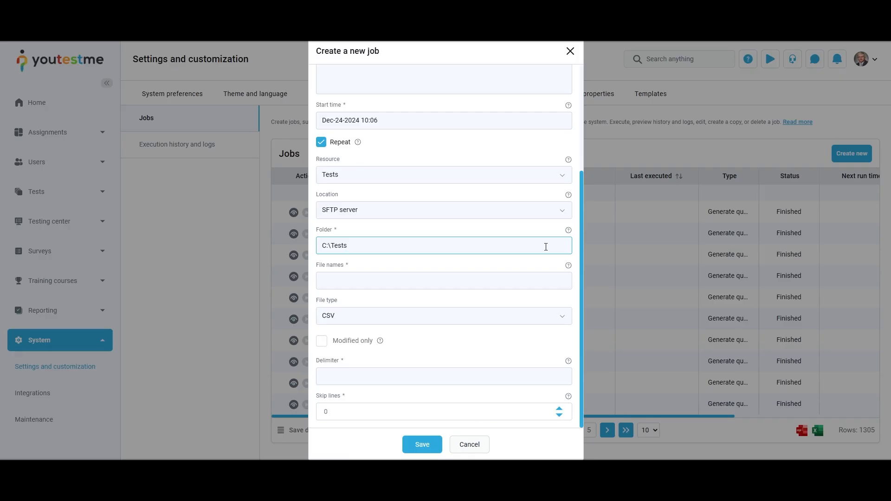
pyautogui.click(551, 279)
pyautogui.write('Tests_.*\\.csv')
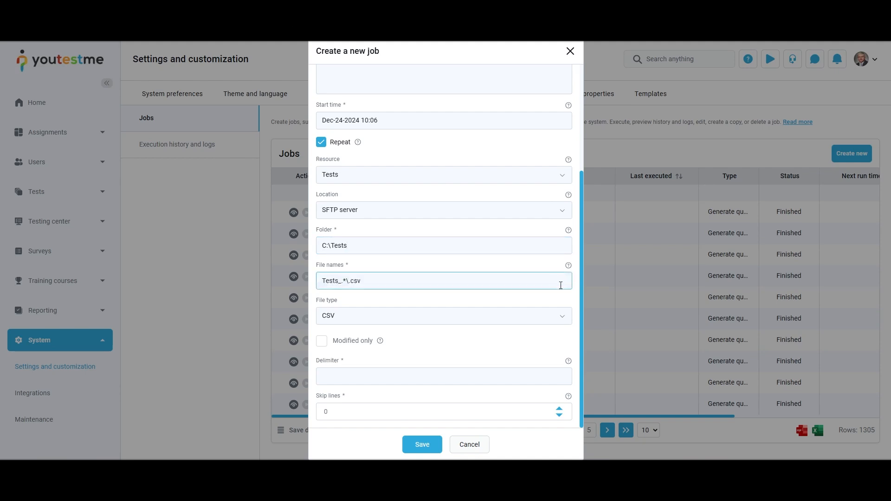
pyautogui.click(564, 317)
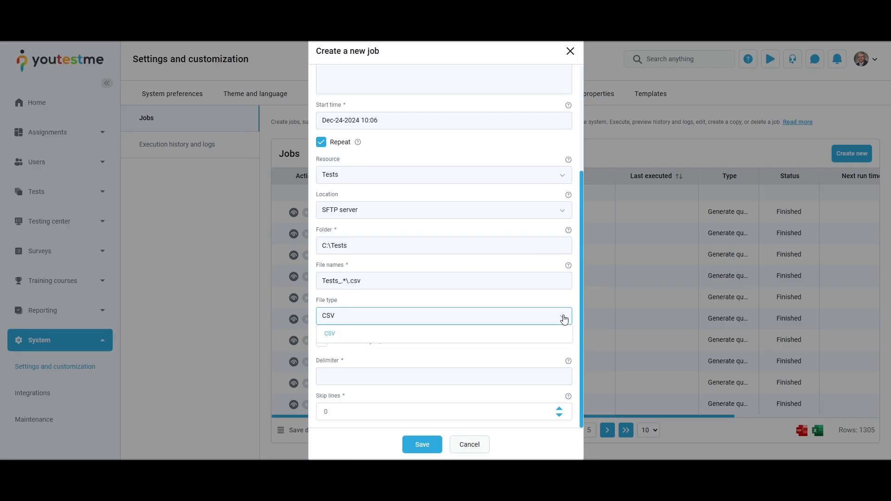
# Step: Set the file type to CSV, tick Modified only, and set Skip lines to 3
pyautogui.click(547, 334)
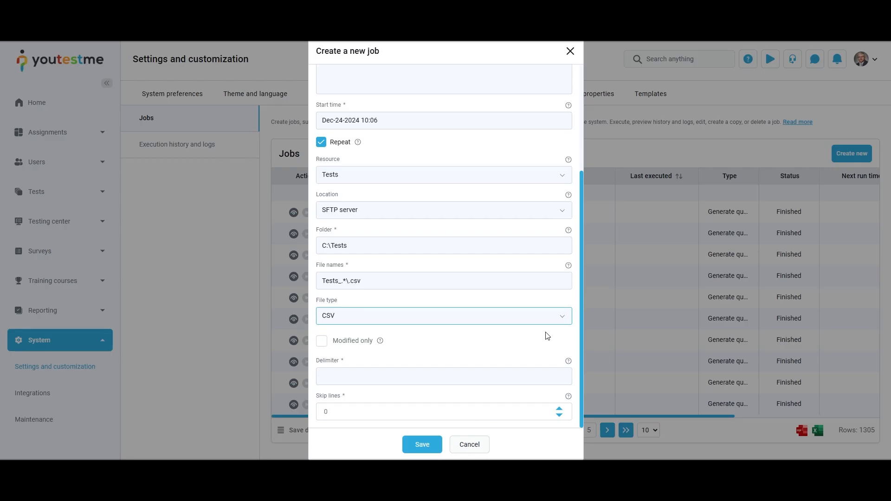
pyautogui.click(322, 342)
pyautogui.click(323, 342)
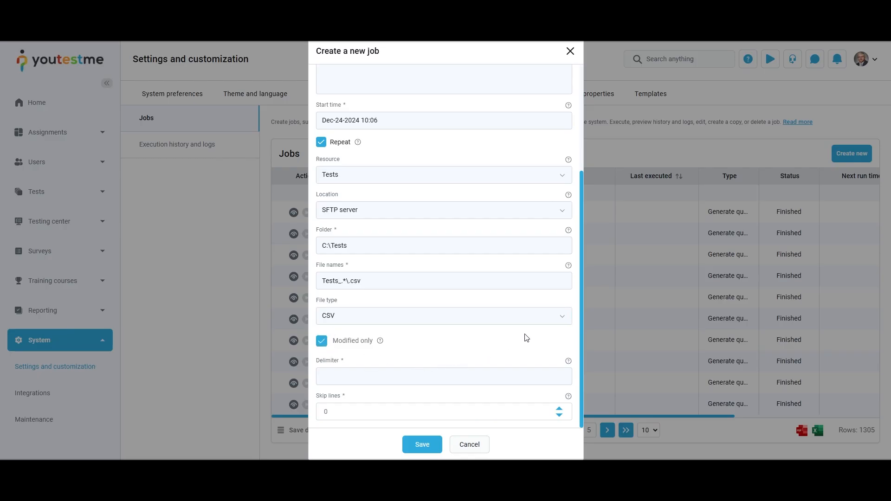
pyautogui.click(538, 376)
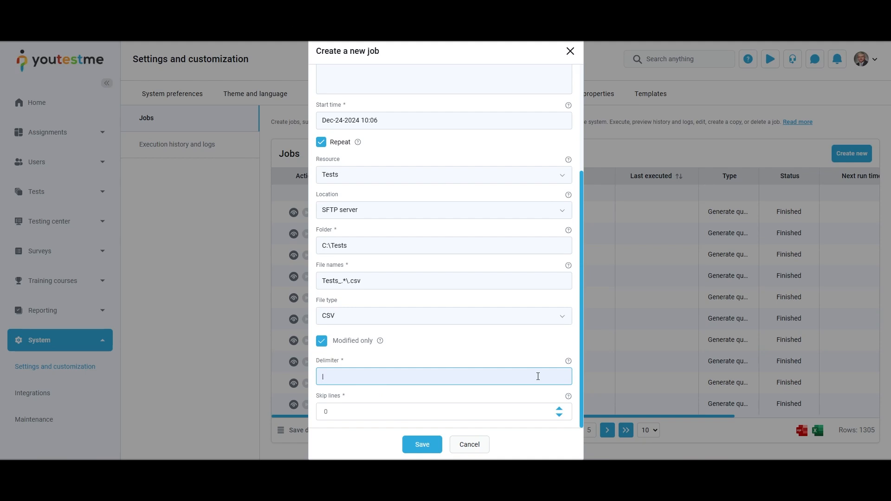
pyautogui.click(560, 410)
pyautogui.click(560, 410)
pyautogui.click(560, 409)
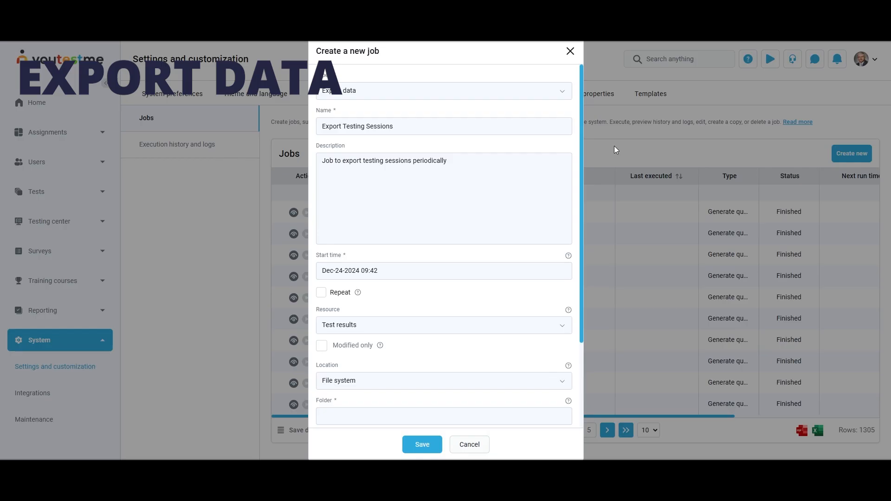
# Step: Choose Test results as the resource, tick Modified only, and set the location to SFTP server
pyautogui.click(535, 334)
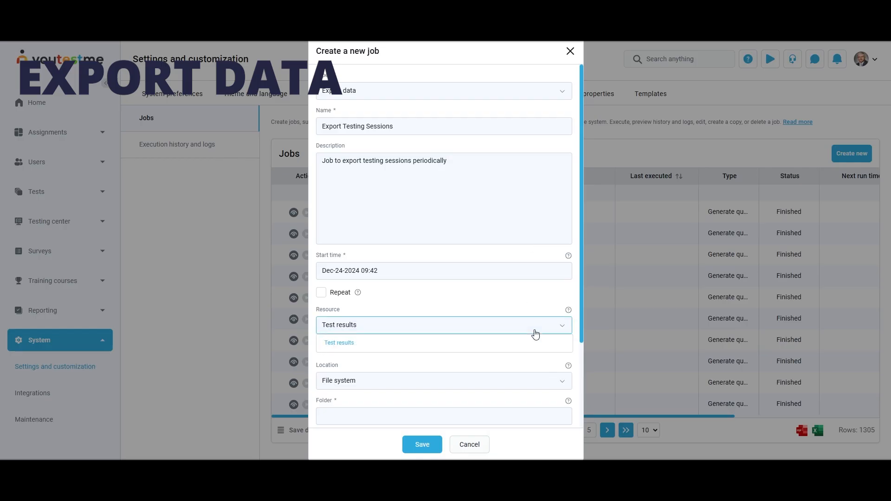
pyautogui.click(536, 336)
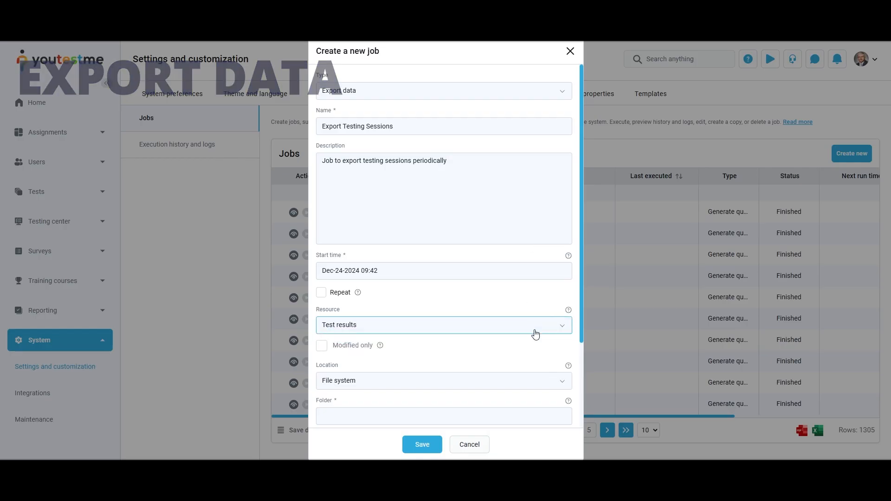
pyautogui.click(324, 346)
pyautogui.scroll(-3, 463, 352)
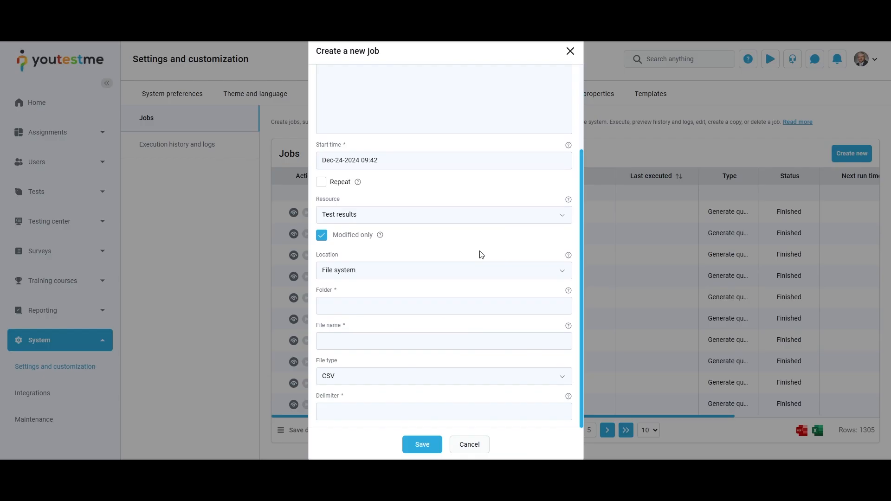
pyautogui.click(553, 271)
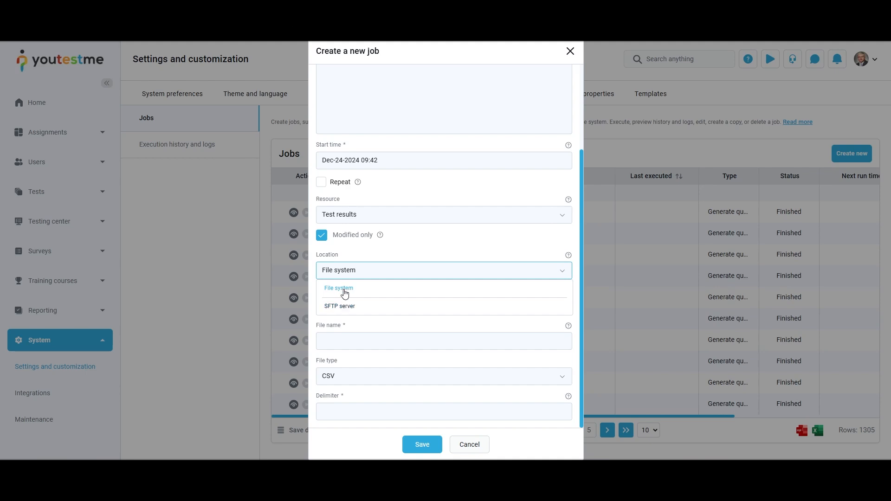
pyautogui.click(325, 291)
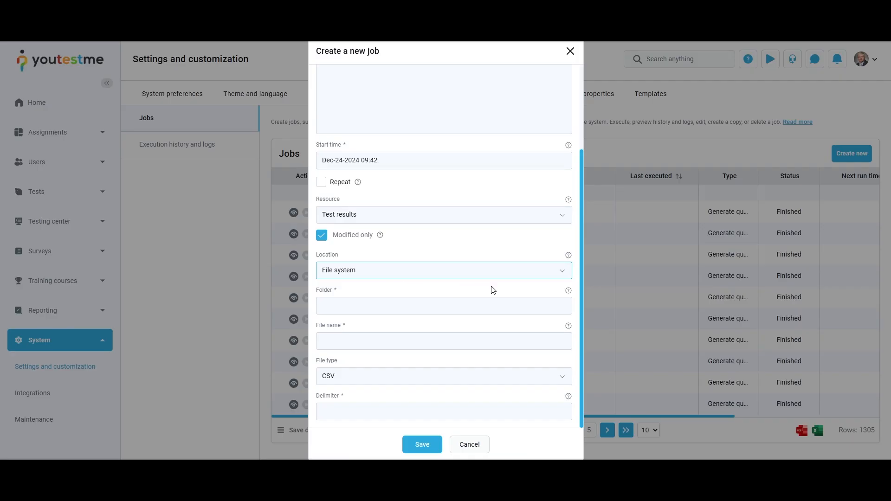
pyautogui.click(521, 275)
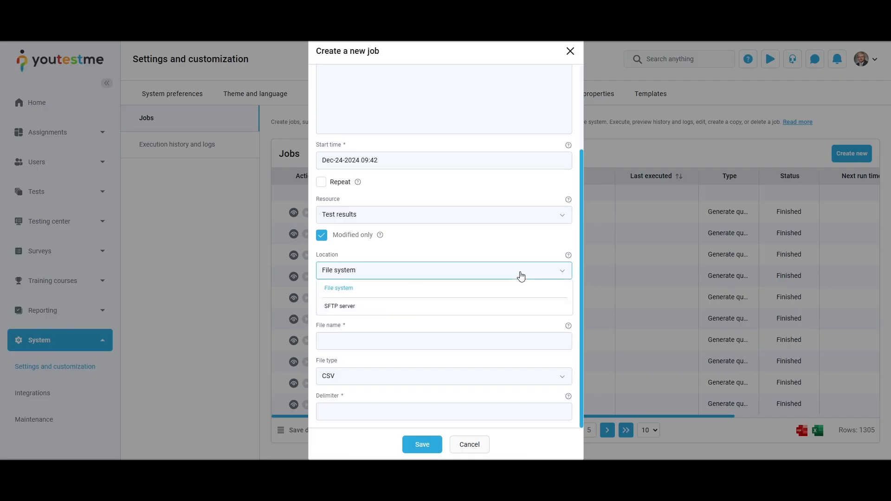
pyautogui.click(489, 303)
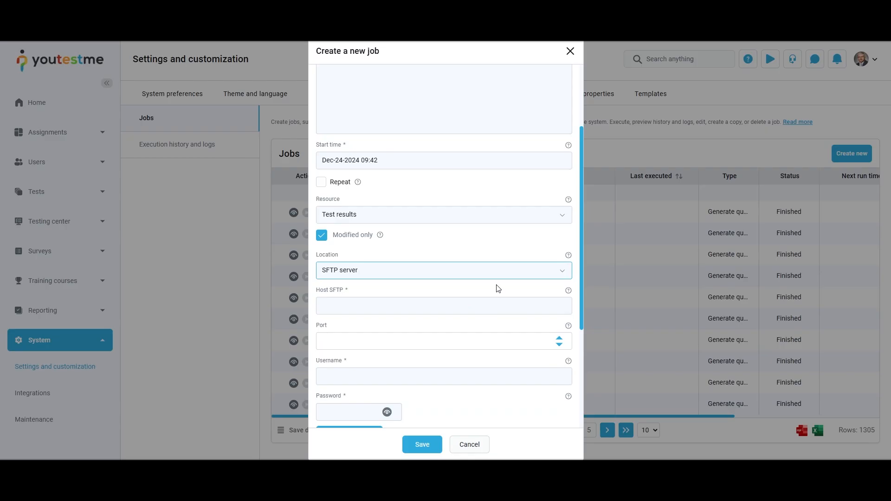
# Step: Enter export folder C:\Tests, file name Tests_.*\.csv, and choose CSV as the file type
pyautogui.scroll(-3, 499, 289)
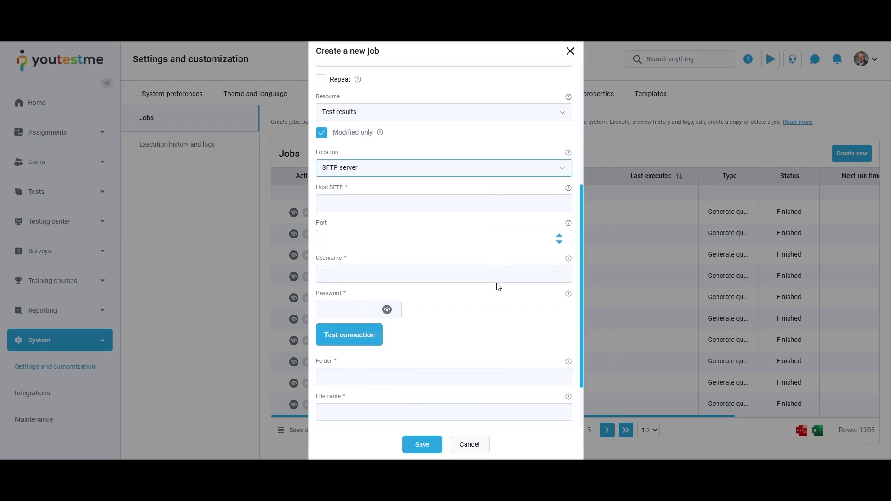
pyautogui.scroll(-2, 499, 287)
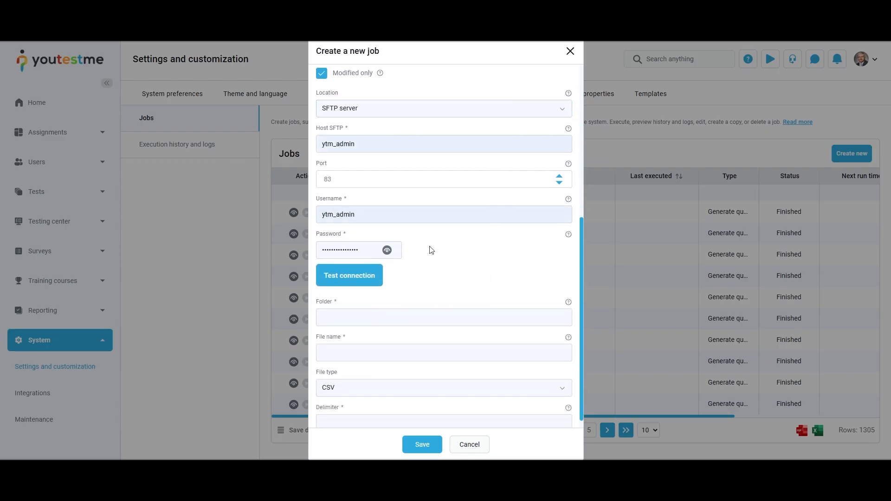
pyautogui.scroll(-1, 431, 251)
pyautogui.click(483, 303)
pyautogui.write('C:\\Tests')
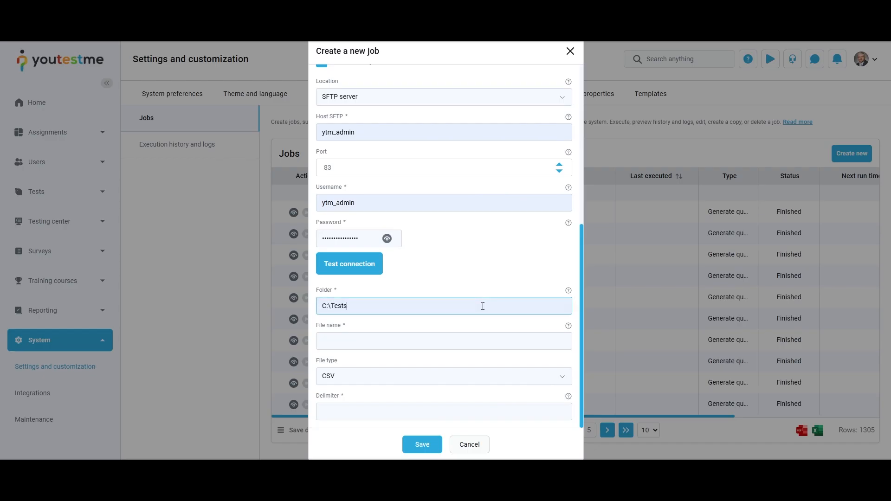
pyautogui.click(520, 340)
pyautogui.write('Tests_.*\\.csv')
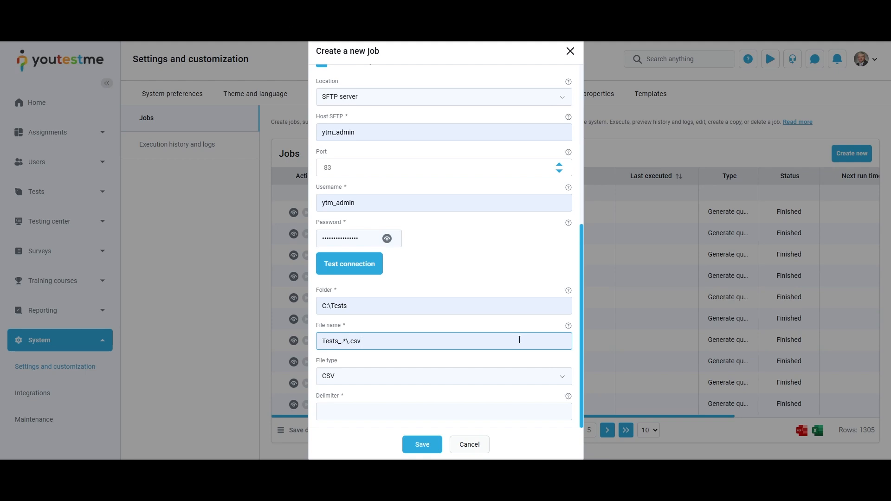
pyautogui.click(558, 376)
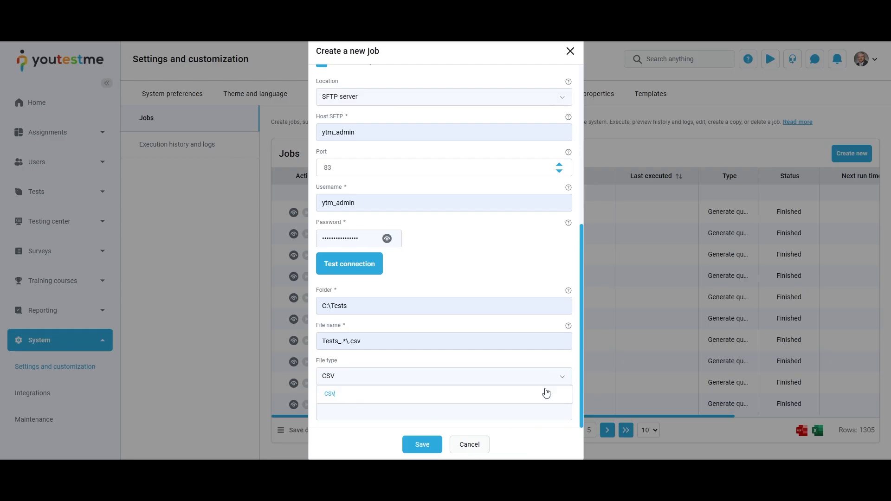
pyautogui.click(547, 392)
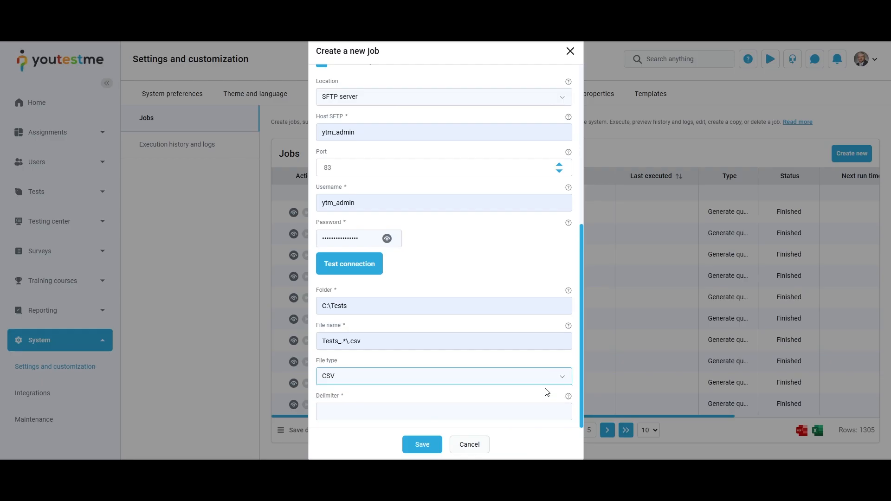
pyautogui.click(538, 410)
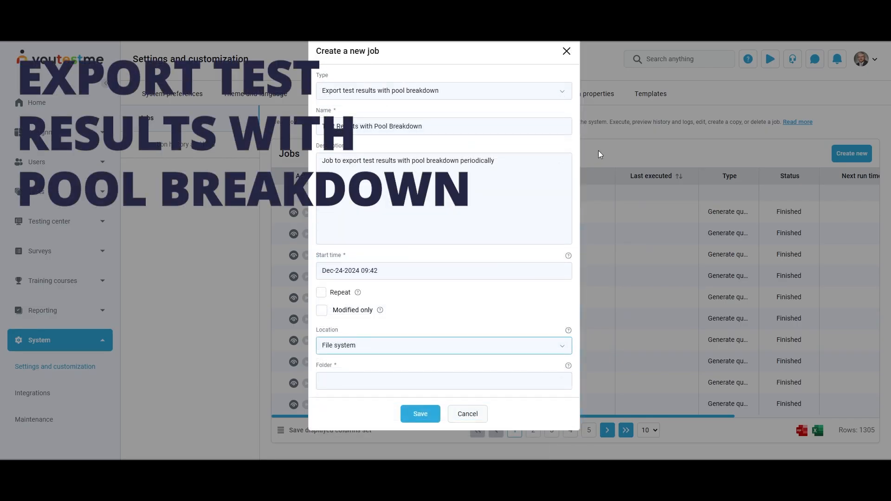
# Step: Switch the pool-breakdown export job's location from File system to SFTP server
pyautogui.click(520, 353)
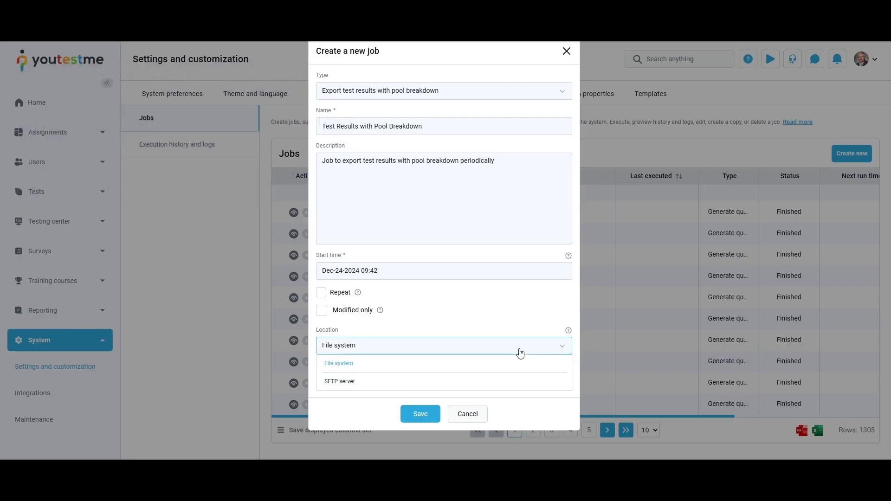
pyautogui.click(362, 366)
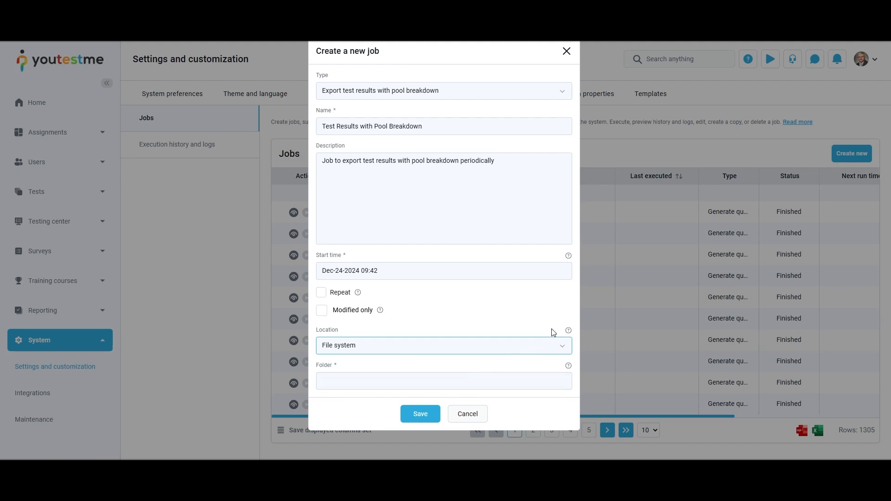
pyautogui.click(559, 343)
pyautogui.click(387, 378)
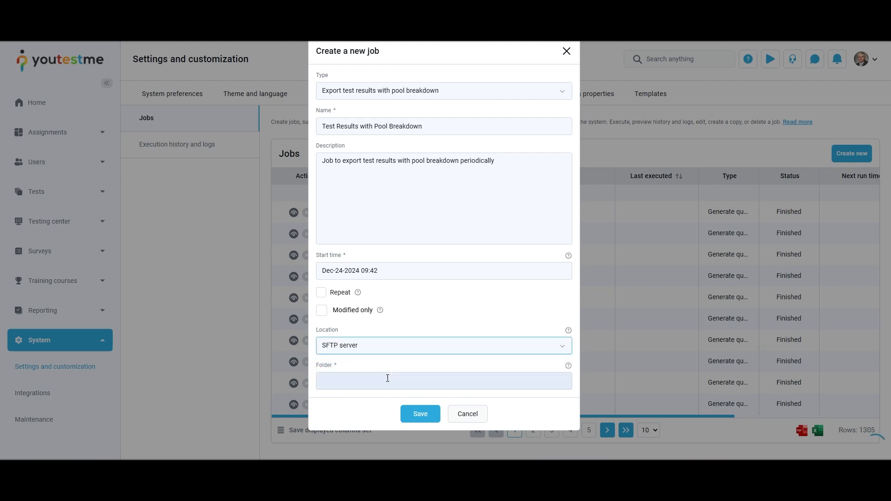
pyautogui.scroll(-3, 449, 363)
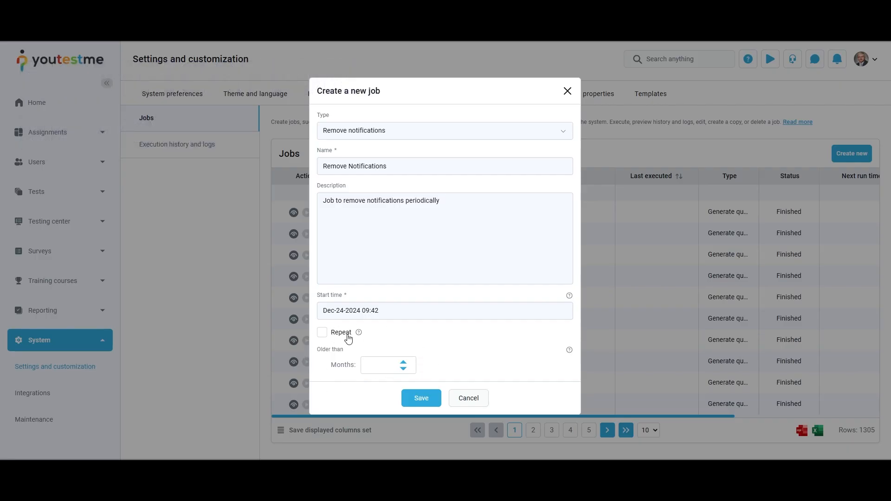
# Step: Raise the notification removal age threshold to 6 months
pyautogui.click(404, 364)
pyautogui.click(404, 364)
pyautogui.click(404, 364)
pyautogui.click(404, 364)
pyautogui.click(404, 364)
pyautogui.click(404, 364)
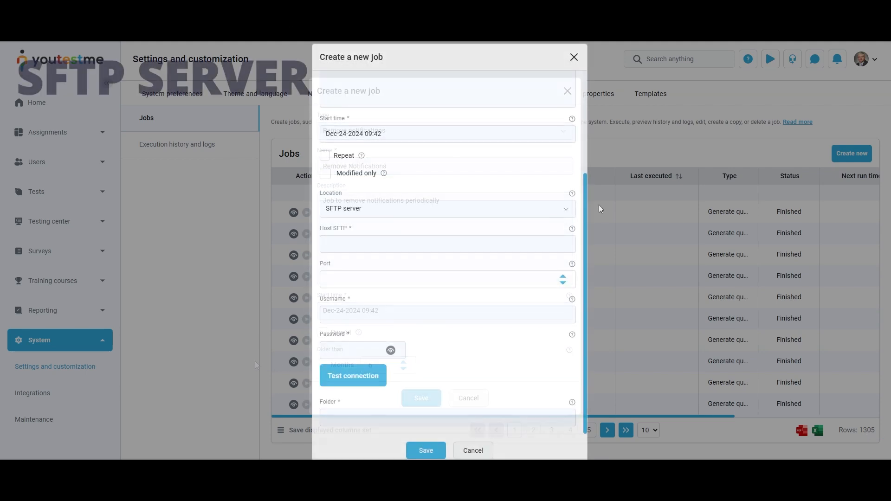
# Step: Fill in the SFTP host, port 83 and account username, and paste the password
pyautogui.click(575, 210)
pyautogui.click(574, 210)
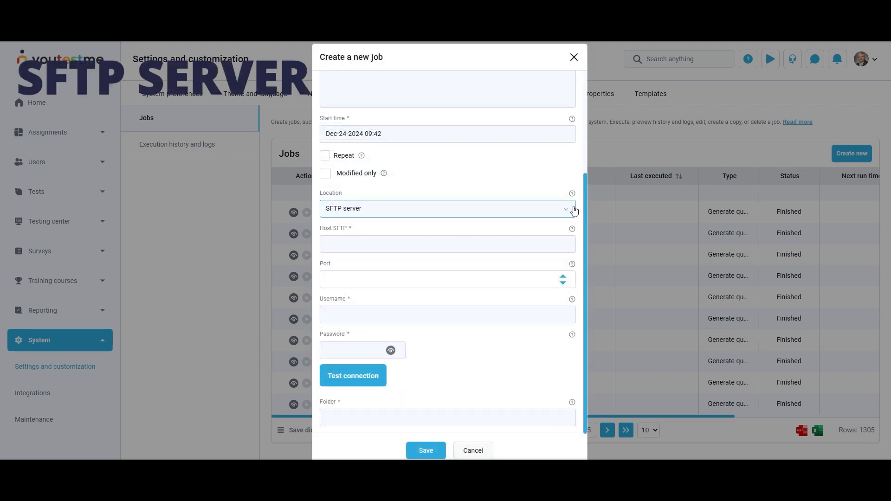
pyautogui.click(539, 244)
pyautogui.write('ytm_admin')
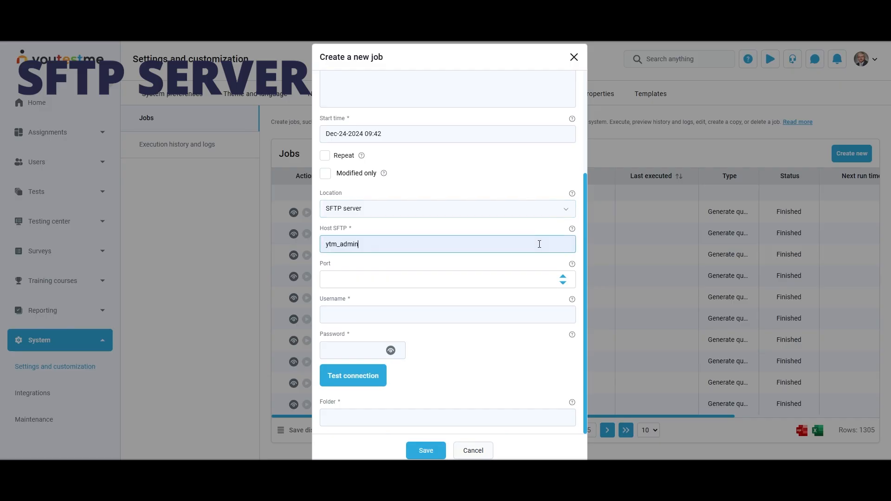
pyautogui.click(548, 278)
pyautogui.write('83')
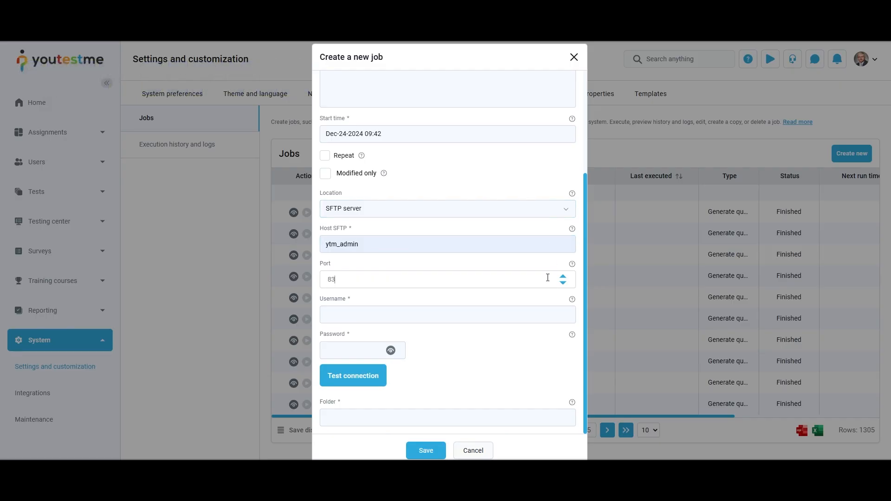
pyautogui.click(553, 314)
pyautogui.write('ytm_admin')
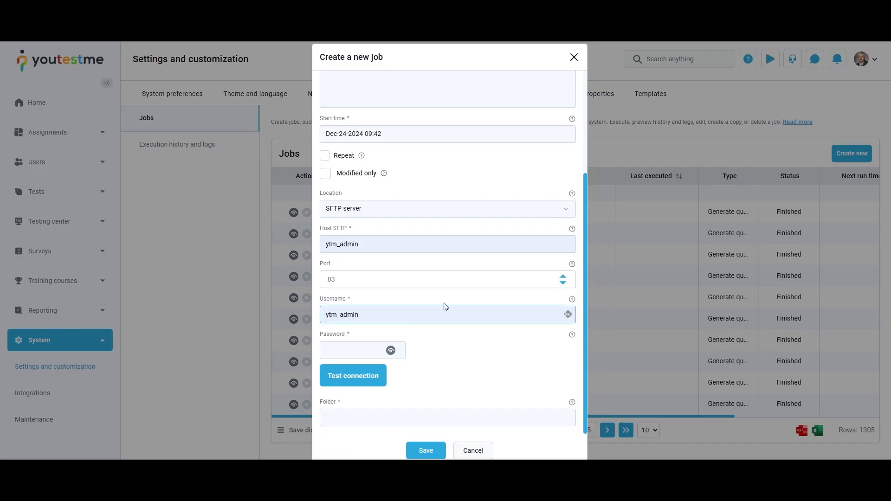
pyautogui.click(367, 352)
pyautogui.hotkey('ctrl', 'v')
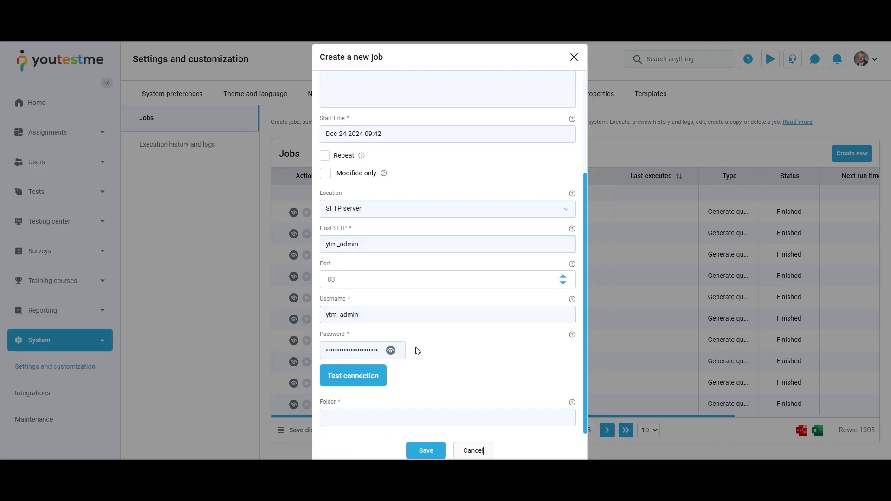